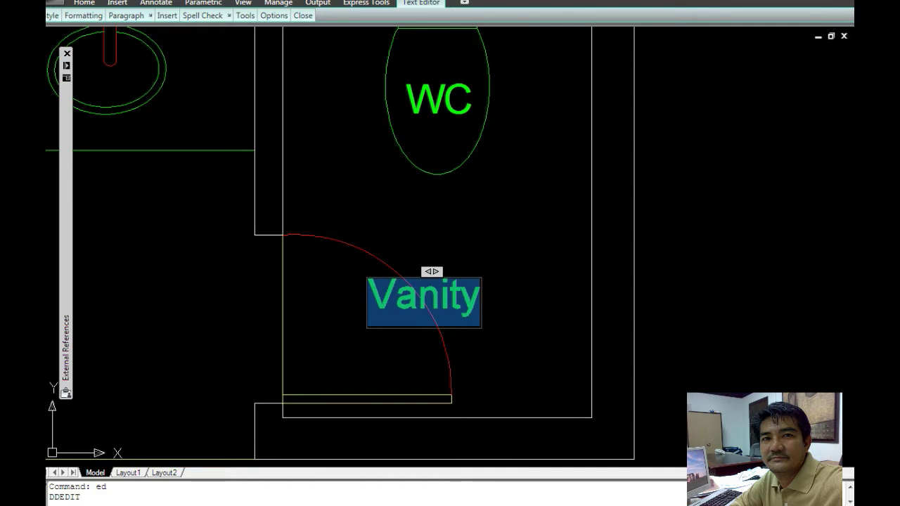
Step: Replace the stall label text 'Vanity' with 'Male'
{"action": "key", "text": "Delete"}
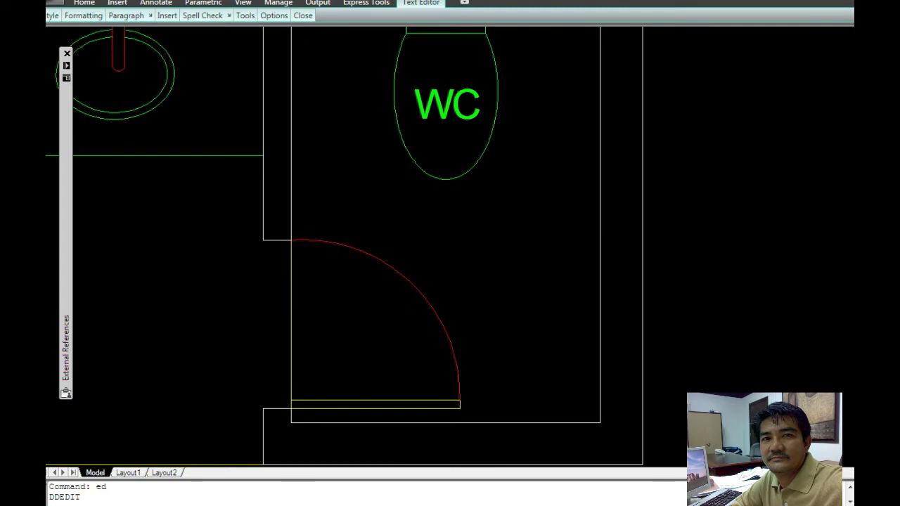
{"action": "key", "text": "ctrl+z"}
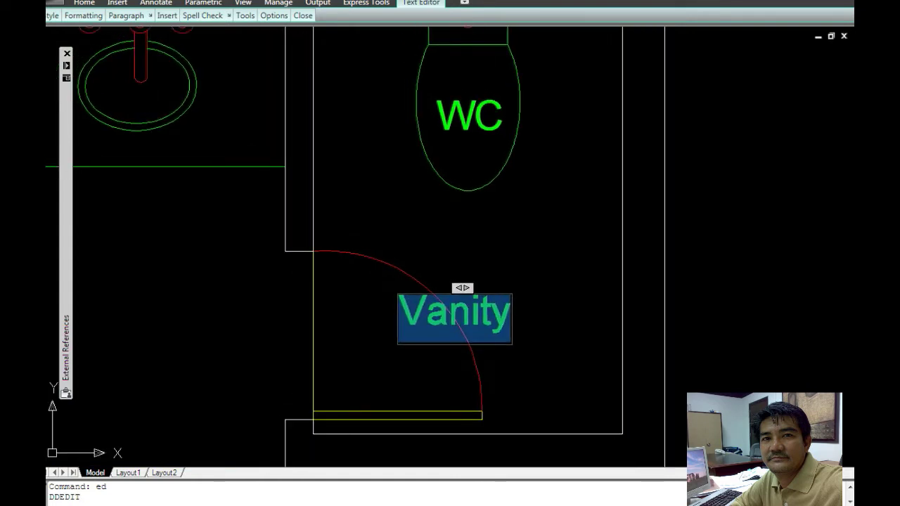
{"action": "key", "text": "Delete"}
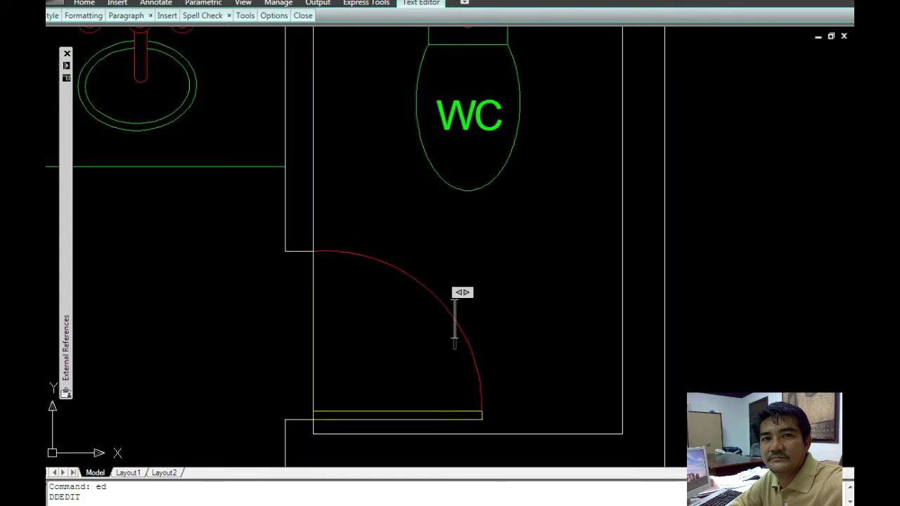
{"action": "type", "text": "Ma"}
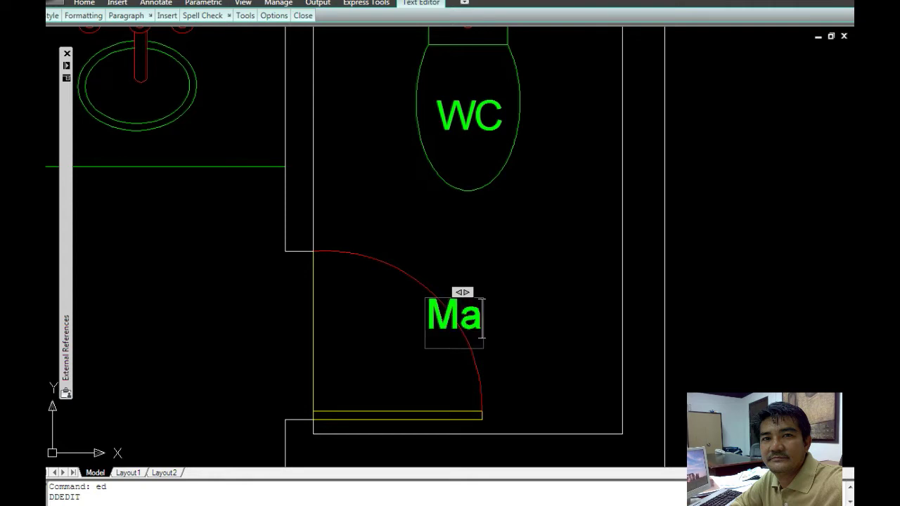
{"action": "type", "text": "le"}
{"action": "key", "text": "ctrl+Return"}
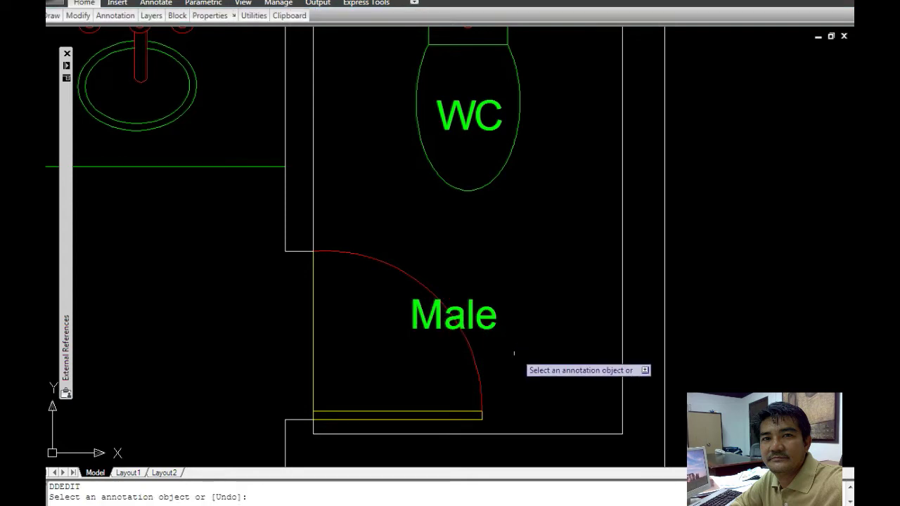
Step: Move the Male label up into the right stall, just below the WC, with Ortho off
{"action": "key", "text": "Escape"}
{"action": "type", "text": "m"}
{"action": "key", "text": "Return"}
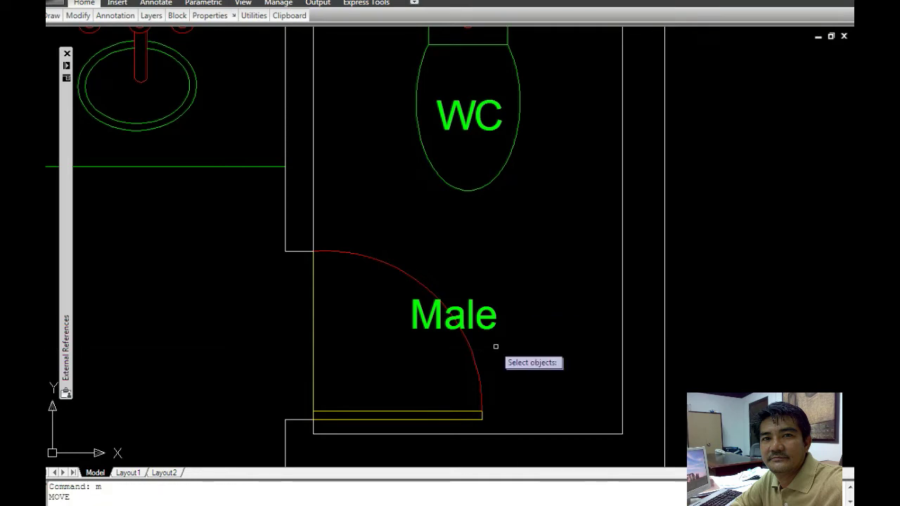
{"action": "left_click", "coordinate": [486, 324]}
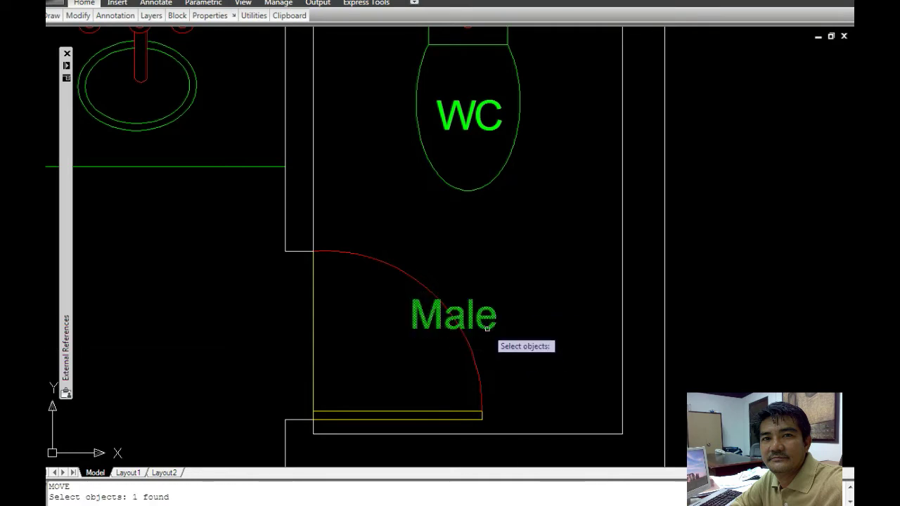
{"action": "key", "text": "Return"}
{"action": "left_click", "coordinate": [520, 357]}
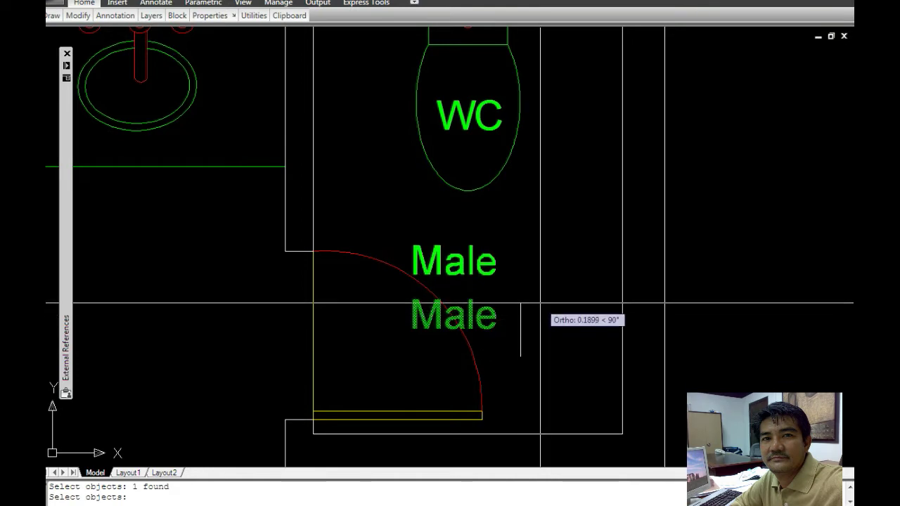
{"action": "key", "text": "F8"}
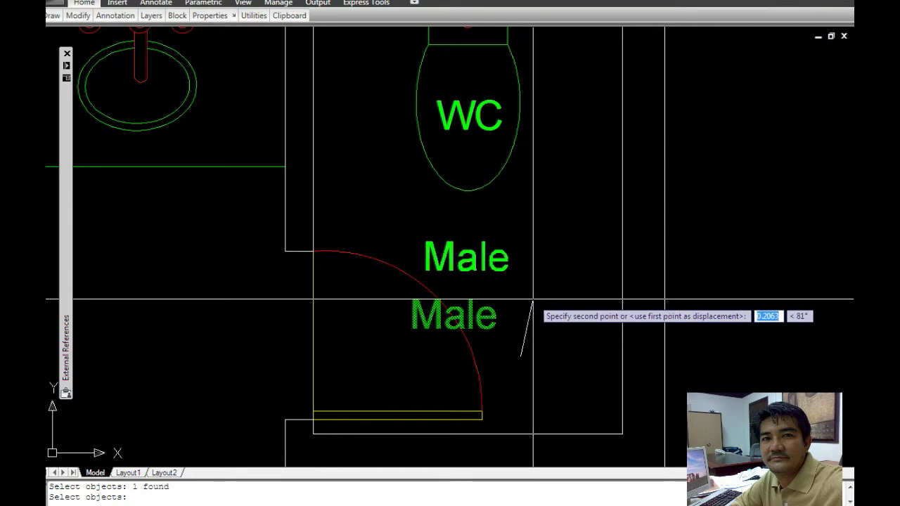
{"action": "left_click", "coordinate": [533, 299]}
{"action": "scroll", "coordinate": [533, 300], "scroll_direction": "down", "scroll_amount": 3}
{"action": "type", "text": "co"}
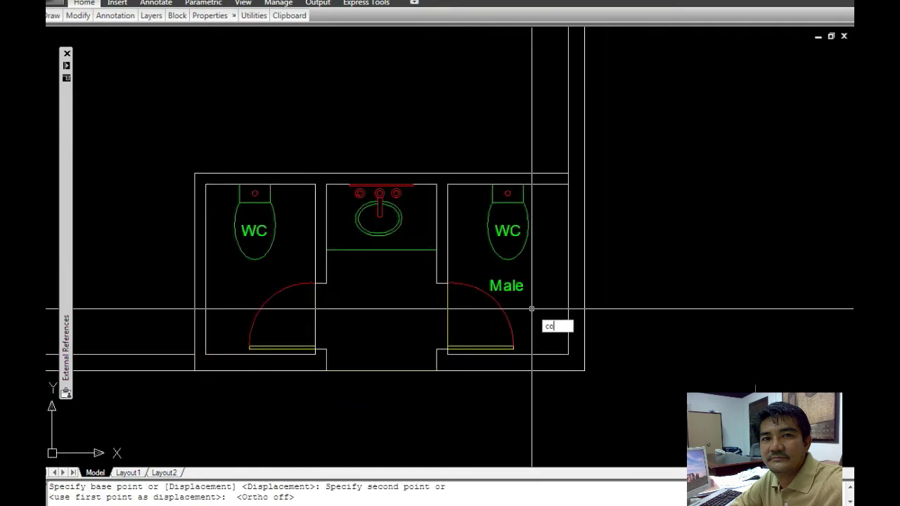
Step: Copy the Male label from below the right WC to the matching spot below the left WC
{"action": "key", "text": "Return"}
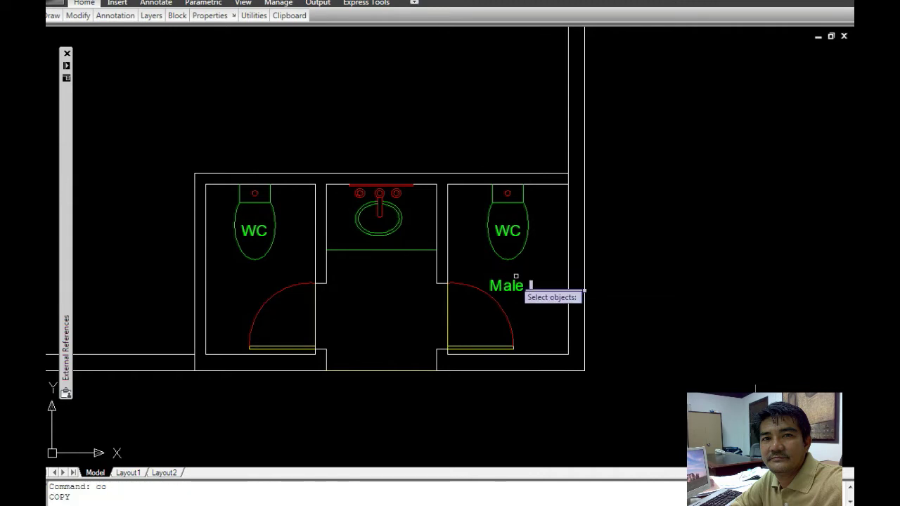
{"action": "key", "text": "Return"}
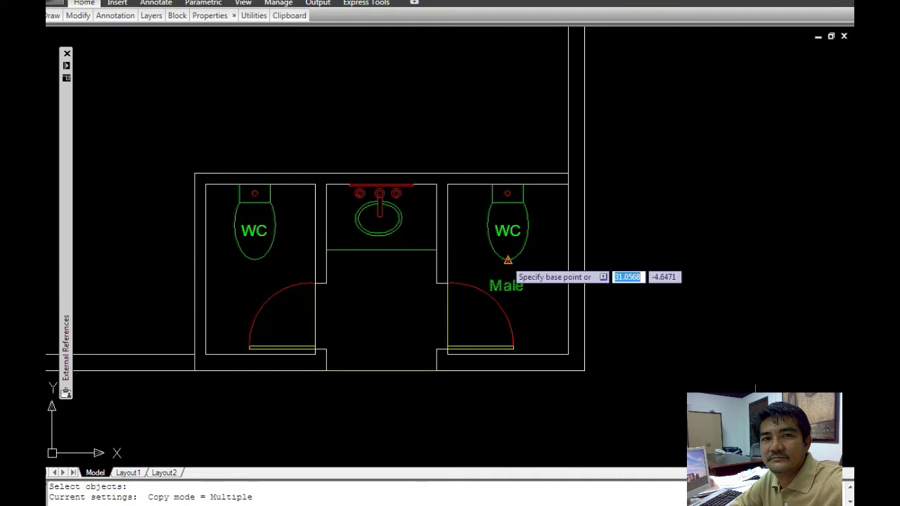
{"action": "left_click", "coordinate": [507, 260]}
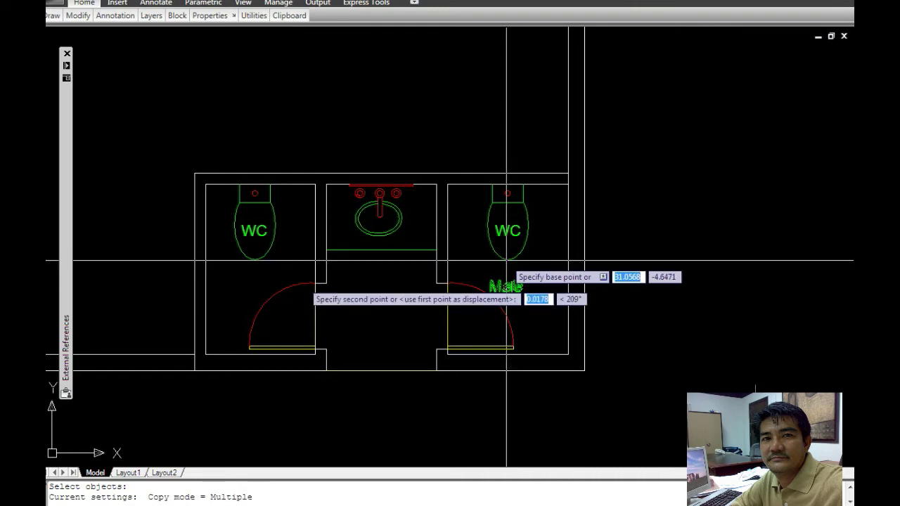
{"action": "left_click", "coordinate": [254, 260]}
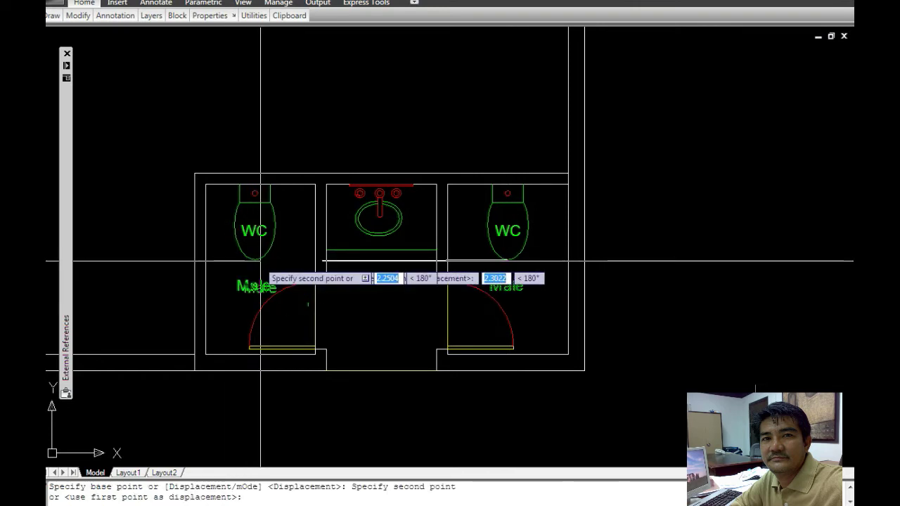
{"action": "scroll", "coordinate": [258, 261], "scroll_direction": "up", "scroll_amount": 2}
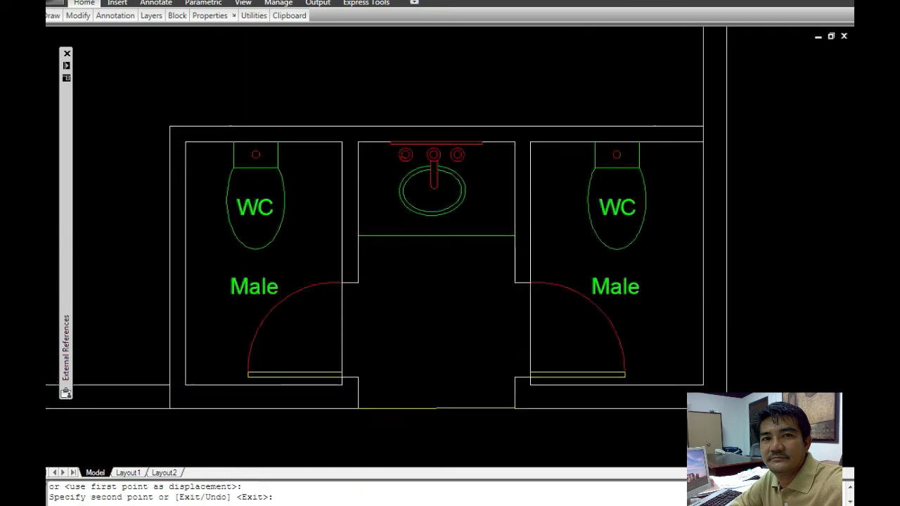
{"action": "scroll", "coordinate": [252, 284], "scroll_direction": "up", "scroll_amount": 3}
{"action": "type", "text": "ed"}
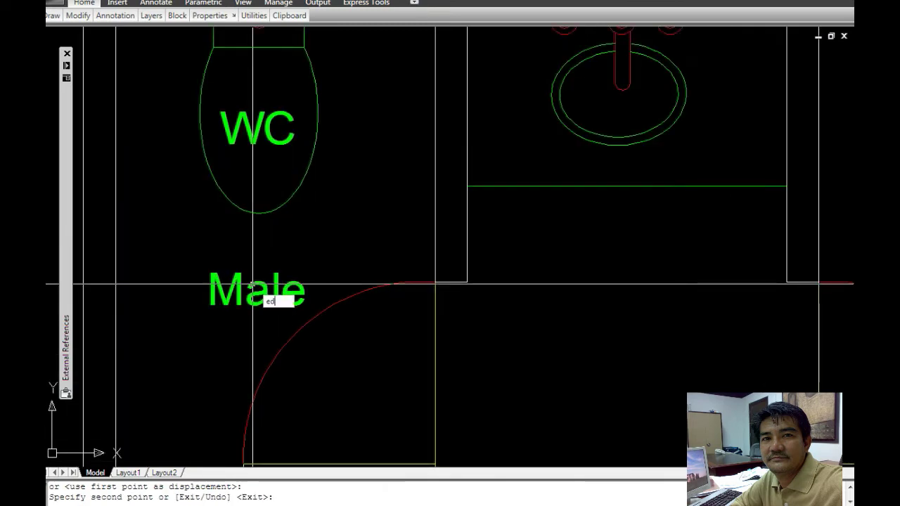
Step: Edit the left stall's copied label so it reads 'Female'
{"action": "key", "text": "Return"}
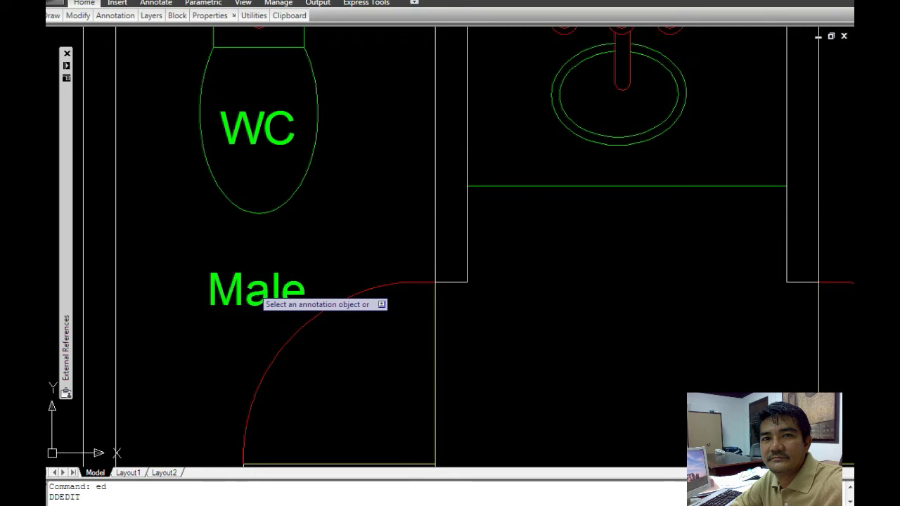
{"action": "left_click", "coordinate": [260, 295]}
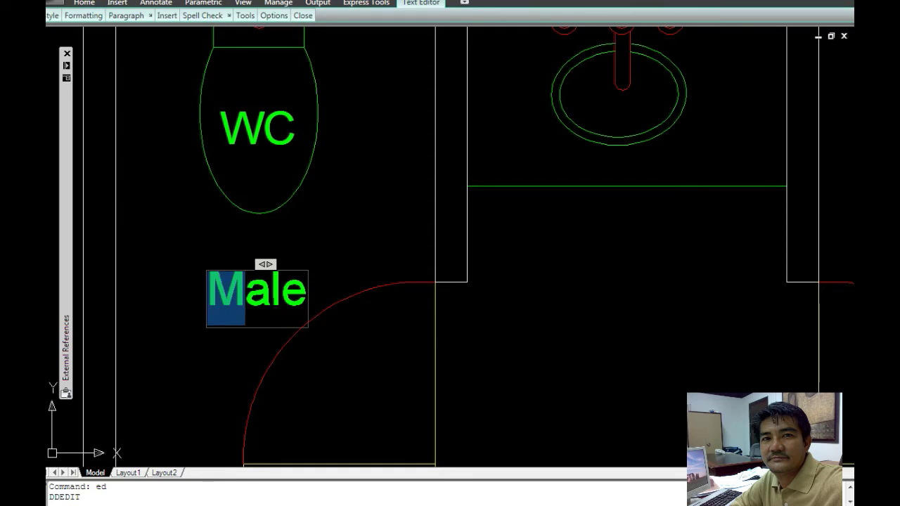
{"action": "type", "text": "Fem"}
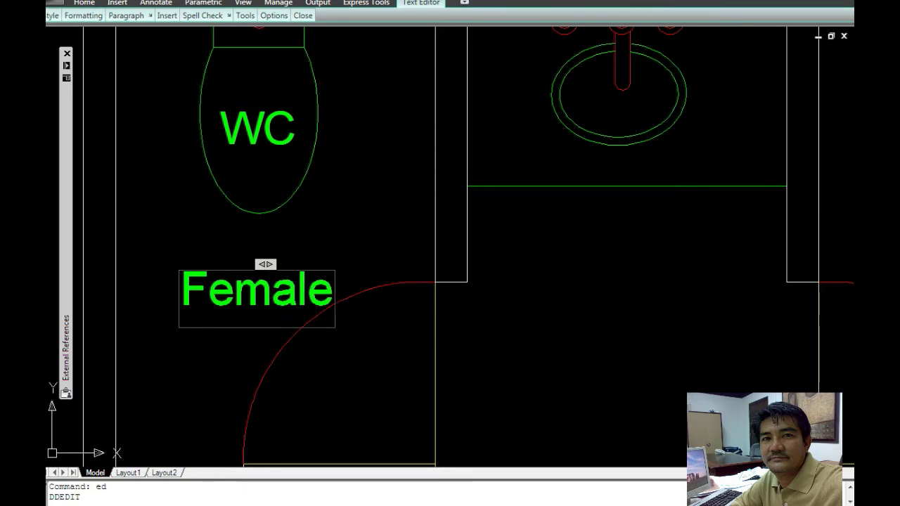
{"action": "key", "text": "ctrl+Return"}
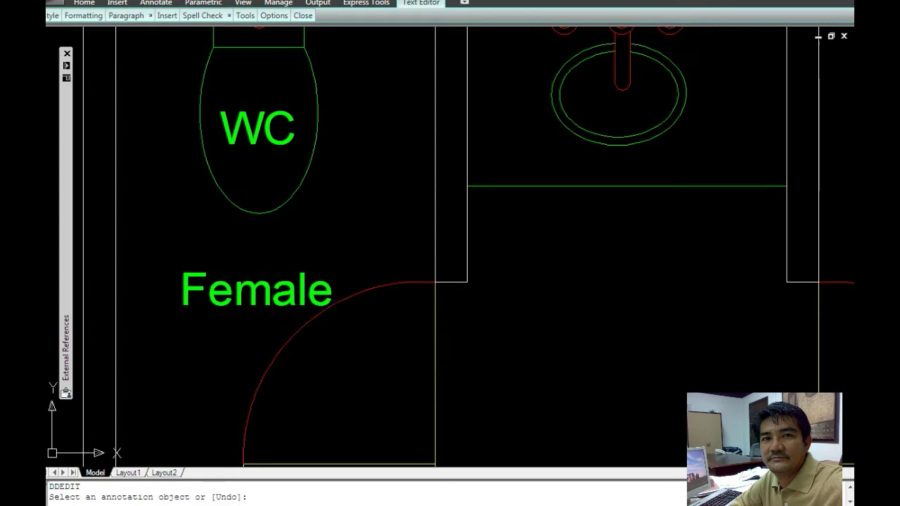
{"action": "scroll", "coordinate": [526, 314], "scroll_direction": "down", "scroll_amount": 2}
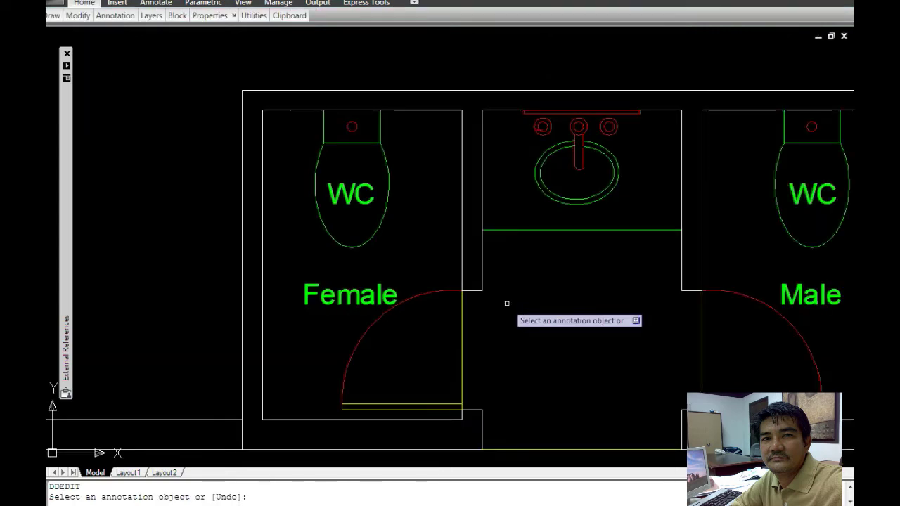
Step: Start TRIM with the vertical line, top room line and Male stall outline as cutting edges
{"action": "scroll", "coordinate": [509, 317], "scroll_direction": "down", "scroll_amount": 4}
{"action": "middle_click_drag", "start_coordinate": [523, 412], "coordinate": [497, 380]}
{"action": "type", "text": "tr"}
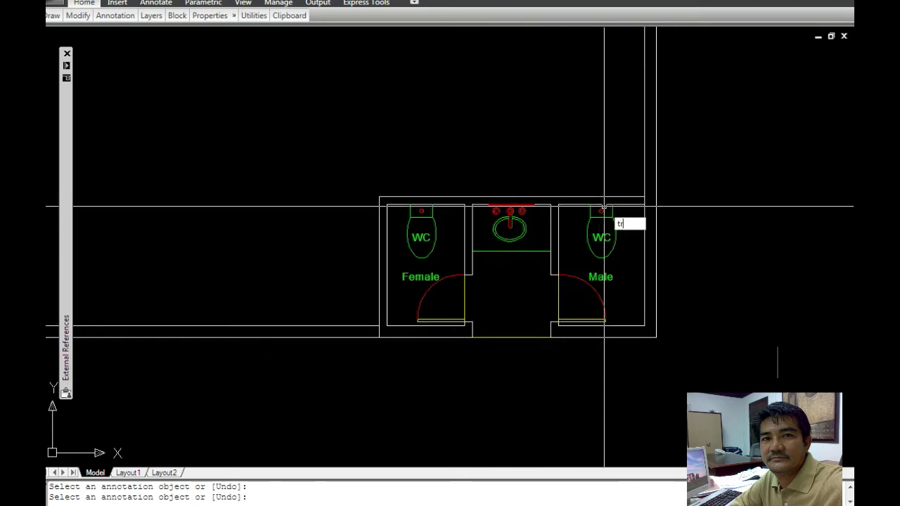
{"action": "key", "text": "Return"}
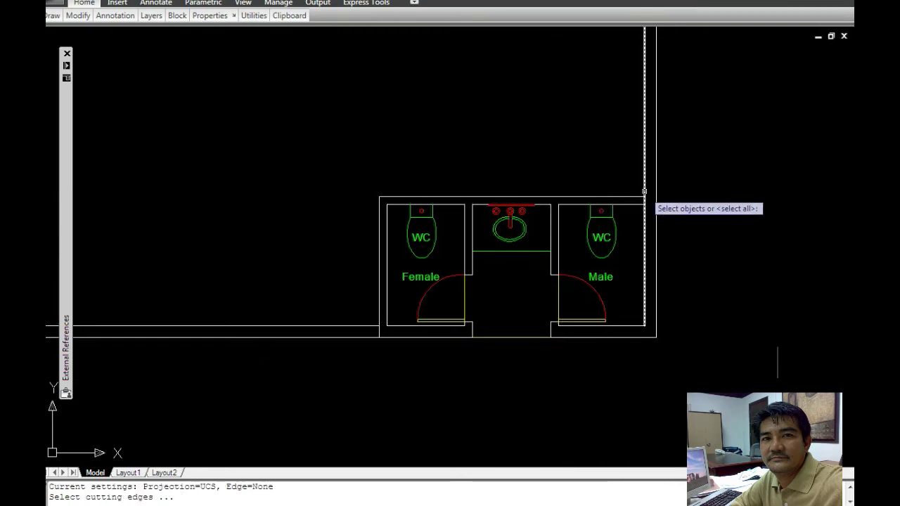
{"action": "left_click", "coordinate": [649, 187]}
{"action": "left_click", "coordinate": [642, 217]}
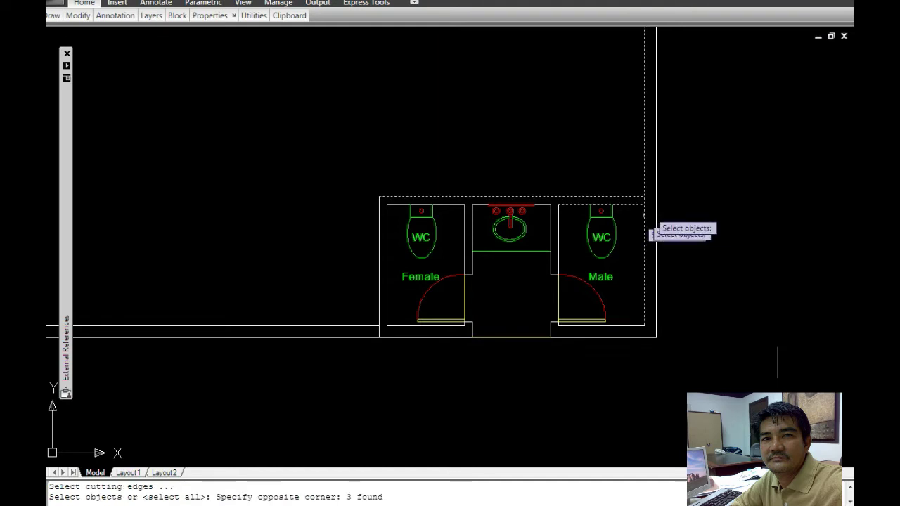
{"action": "scroll", "coordinate": [643, 214], "scroll_direction": "up", "scroll_amount": 1}
{"action": "scroll", "coordinate": [643, 204], "scroll_direction": "up", "scroll_amount": 1}
{"action": "key", "text": "Return"}
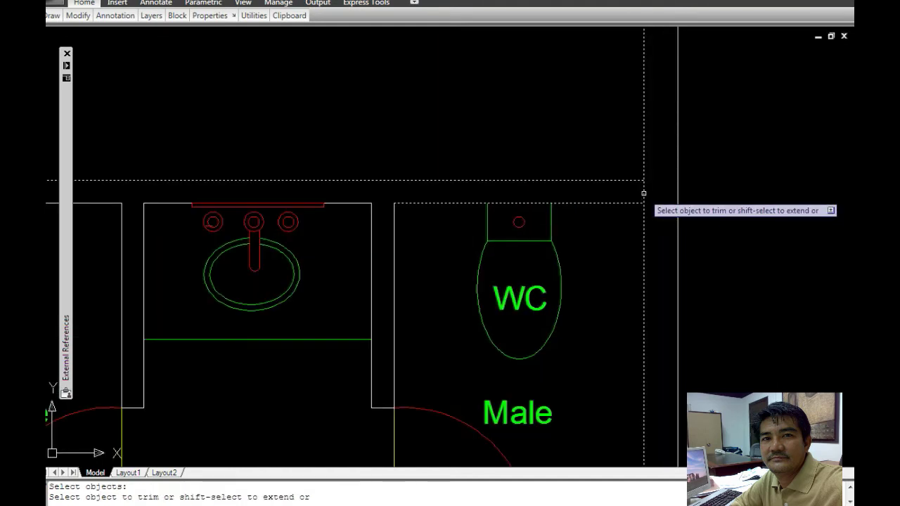
{"action": "scroll", "coordinate": [641, 204], "scroll_direction": "down", "scroll_amount": 2}
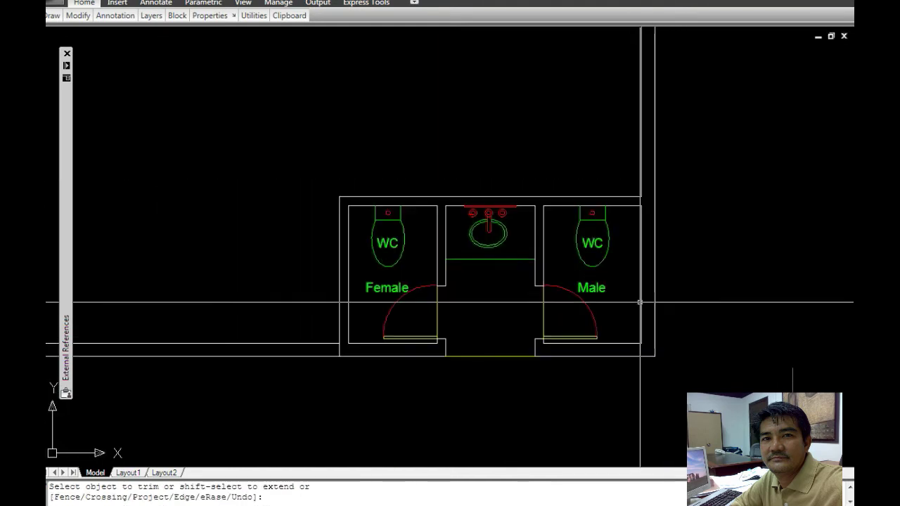
{"action": "scroll", "coordinate": [640, 303], "scroll_direction": "down", "scroll_amount": 2}
{"action": "scroll", "coordinate": [642, 299], "scroll_direction": "down", "scroll_amount": 3}
{"action": "scroll", "coordinate": [647, 292], "scroll_direction": "down", "scroll_amount": 4}
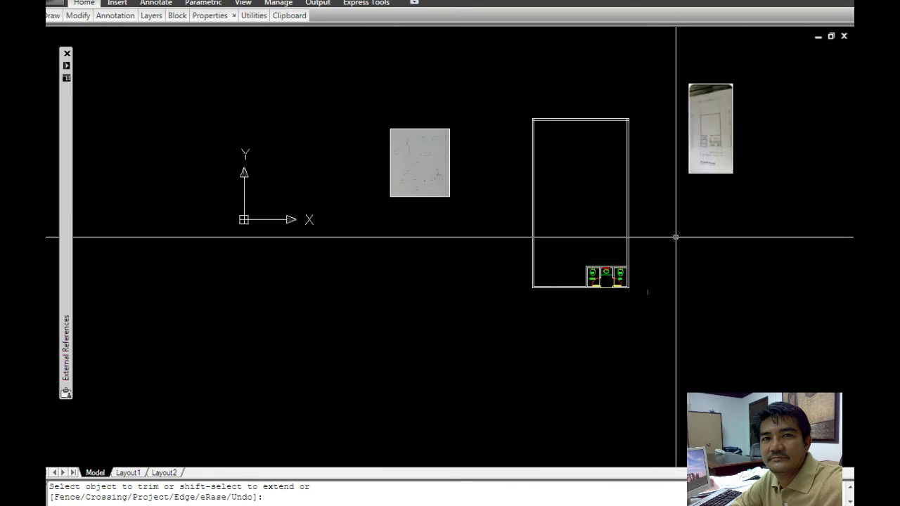
{"action": "scroll", "coordinate": [712, 127], "scroll_direction": "up", "scroll_amount": 2}
{"action": "scroll", "coordinate": [712, 126], "scroll_direction": "up", "scroll_amount": 3}
{"action": "scroll", "coordinate": [712, 126], "scroll_direction": "up", "scroll_amount": 3}
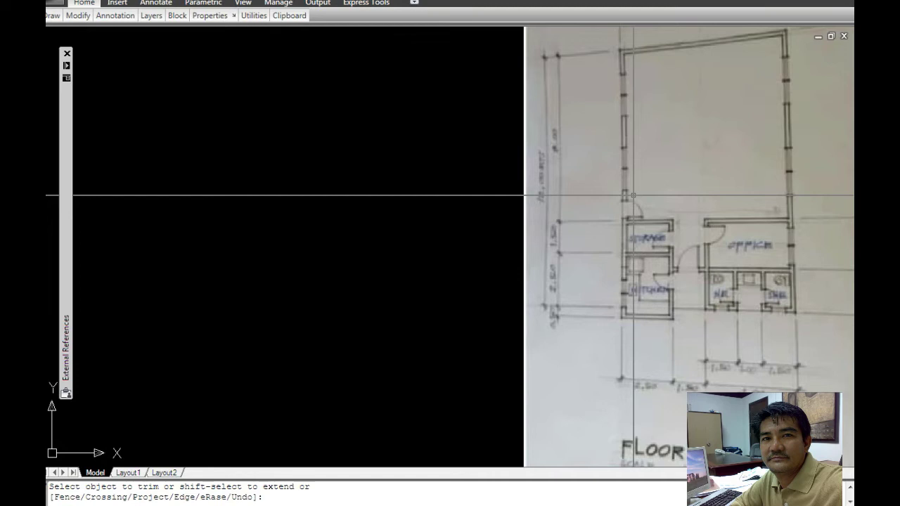
{"action": "scroll", "coordinate": [634, 195], "scroll_direction": "down", "scroll_amount": 5}
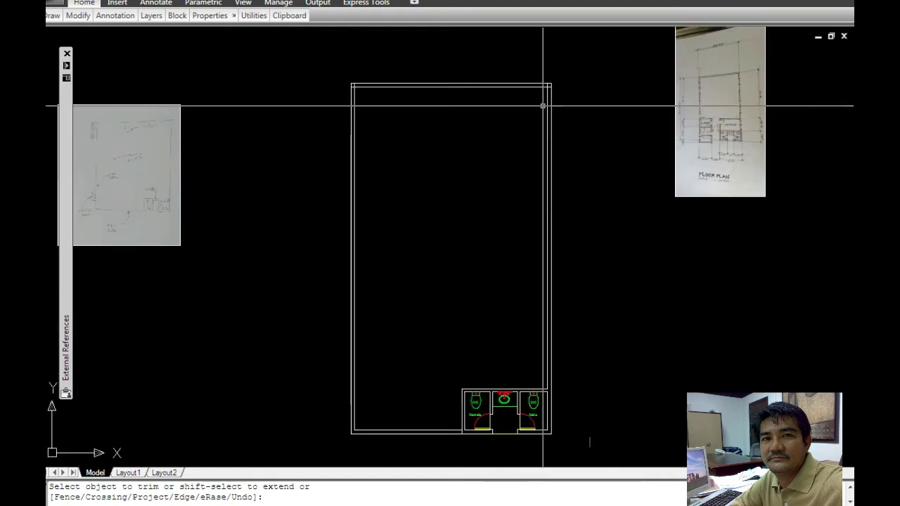
{"action": "scroll", "coordinate": [532, 102], "scroll_direction": "up", "scroll_amount": 1}
Step: Join the inner outline's top-right and top-left corners with zero-radius fillets
{"action": "key", "text": "Escape"}
{"action": "type", "text": "f"}
{"action": "key", "text": "Return"}
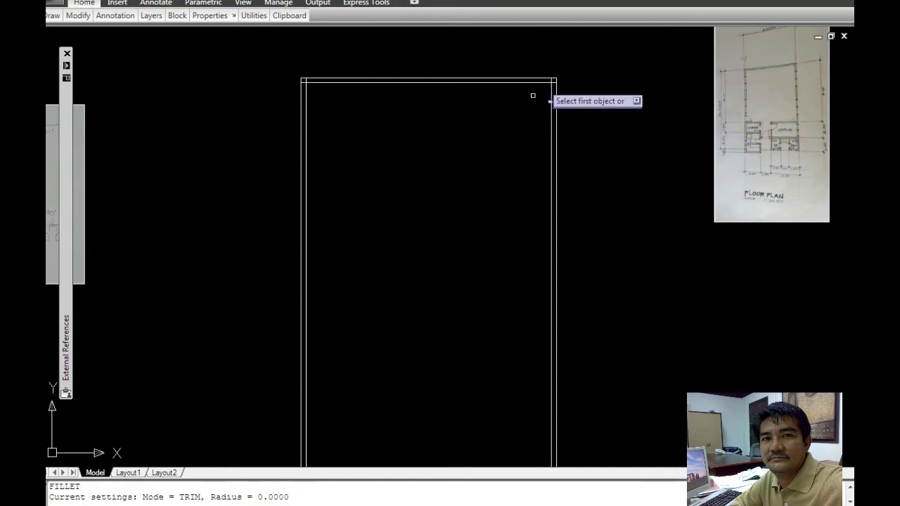
{"action": "left_click", "coordinate": [549, 79]}
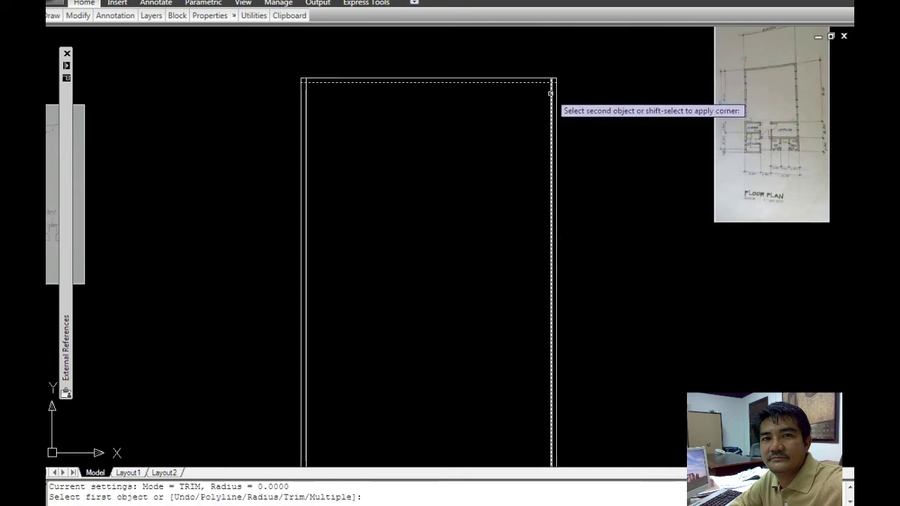
{"action": "left_click", "coordinate": [553, 94]}
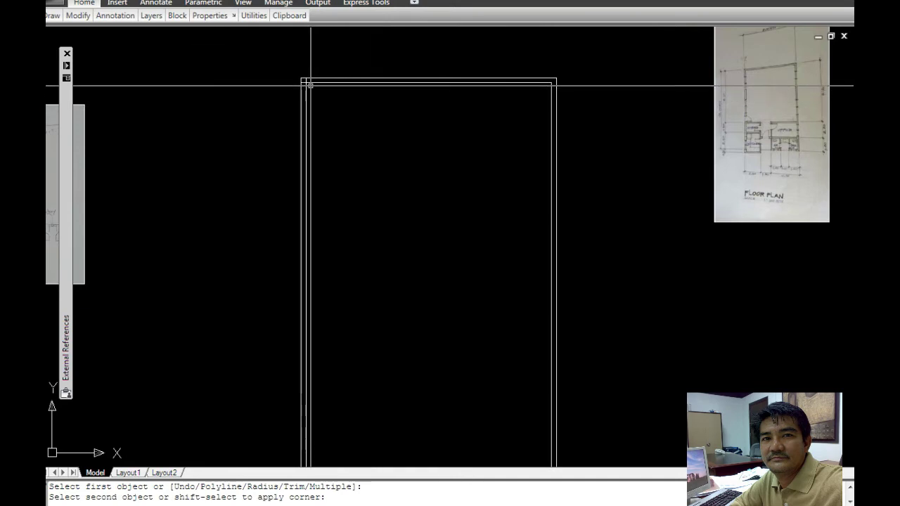
{"action": "key", "text": "Return"}
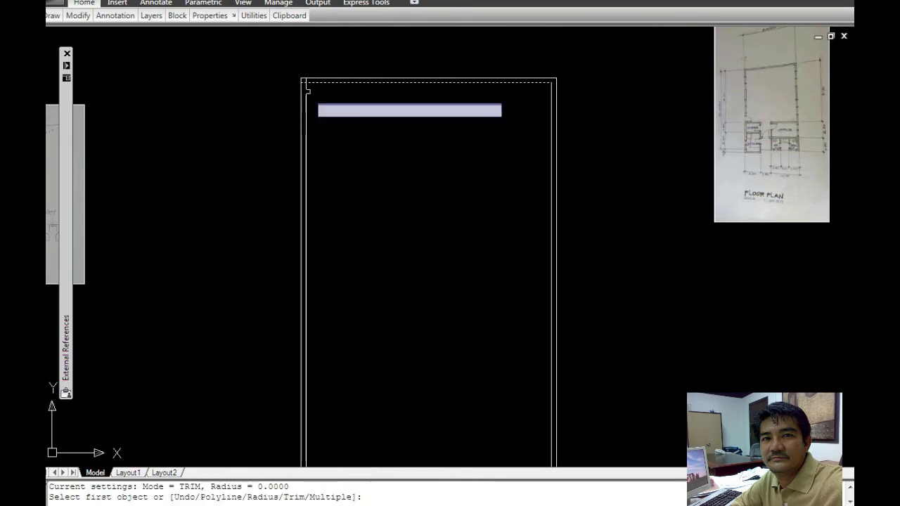
{"action": "left_click", "coordinate": [307, 92]}
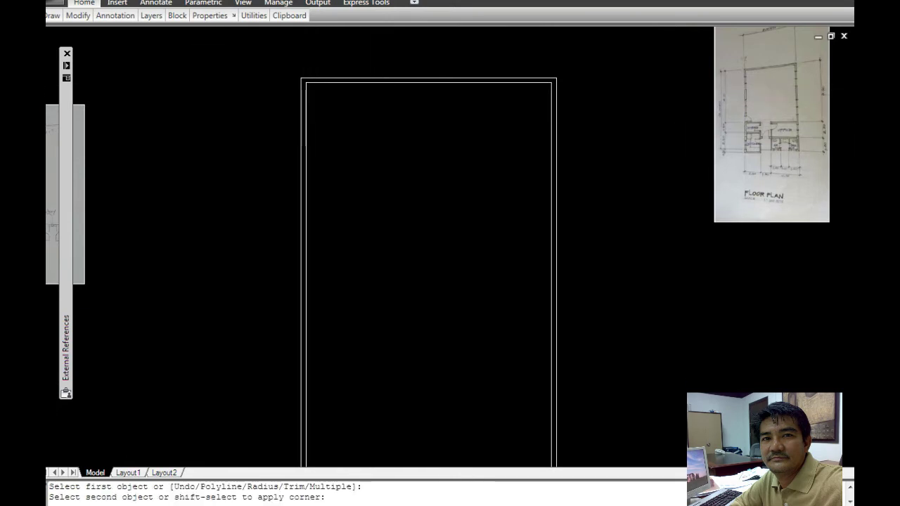
{"action": "scroll", "coordinate": [376, 298], "scroll_direction": "down", "scroll_amount": 2}
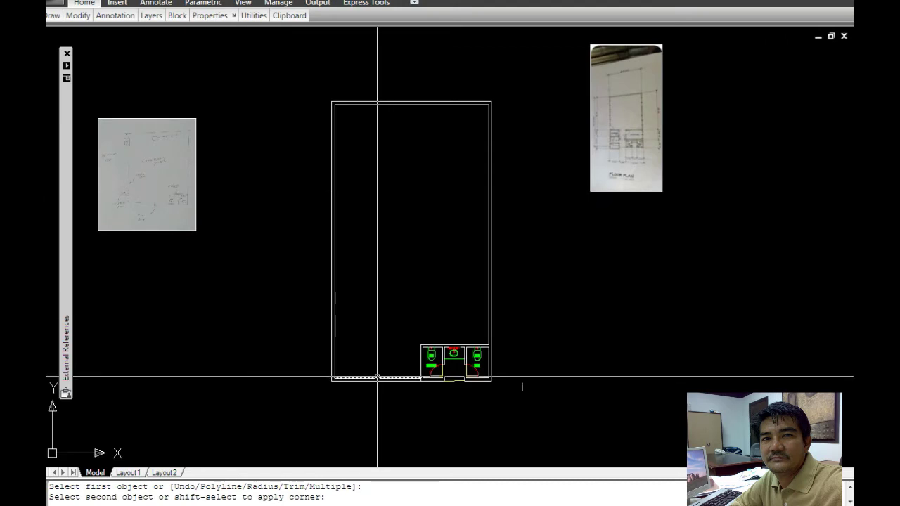
Step: Copy the 2.30 and 3.10 dimensions from the remodel bathroom plan, setting a base point
{"action": "scroll", "coordinate": [377, 399], "scroll_direction": "down", "scroll_amount": 2}
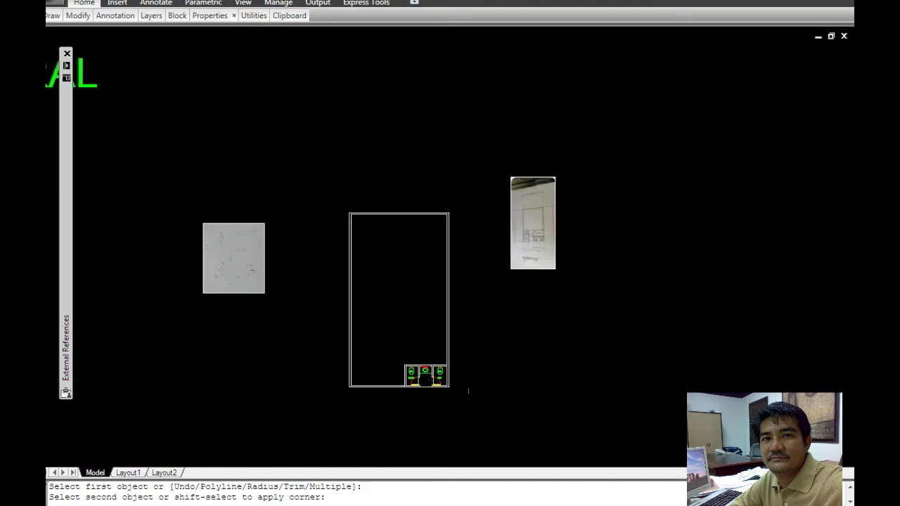
{"action": "scroll", "coordinate": [388, 386], "scroll_direction": "down", "scroll_amount": 2}
{"action": "scroll", "coordinate": [391, 385], "scroll_direction": "down", "scroll_amount": 2}
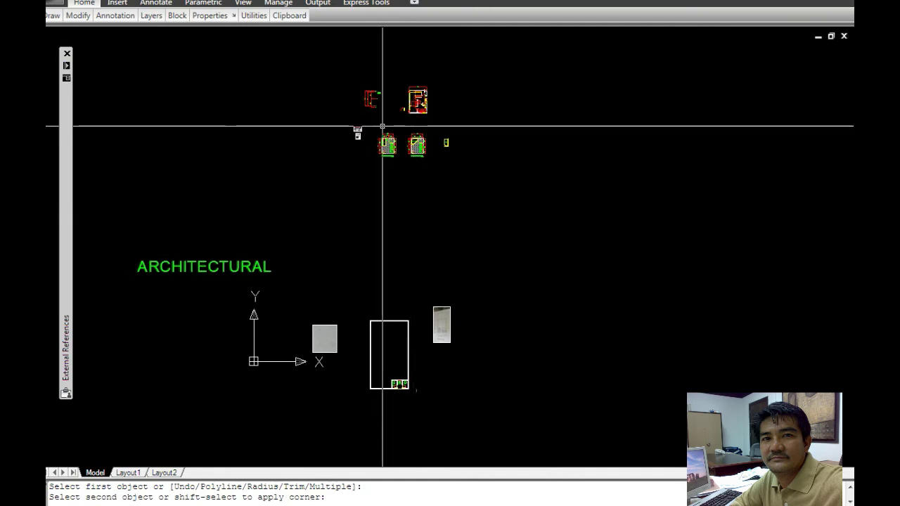
{"action": "scroll", "coordinate": [387, 130], "scroll_direction": "up", "scroll_amount": 2}
{"action": "scroll", "coordinate": [388, 134], "scroll_direction": "up", "scroll_amount": 3}
{"action": "type", "text": "co"}
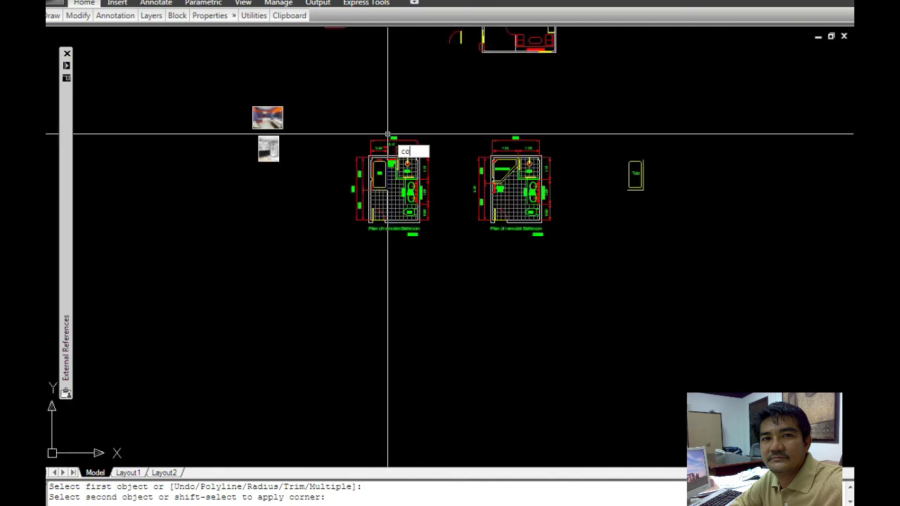
{"action": "key", "text": "Return"}
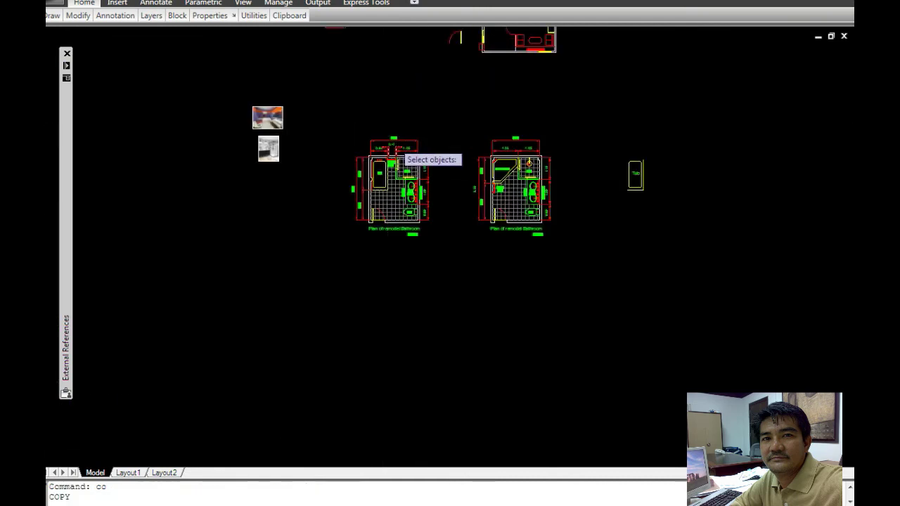
{"action": "scroll", "coordinate": [394, 149], "scroll_direction": "up", "scroll_amount": 3}
{"action": "left_click", "coordinate": [392, 140]}
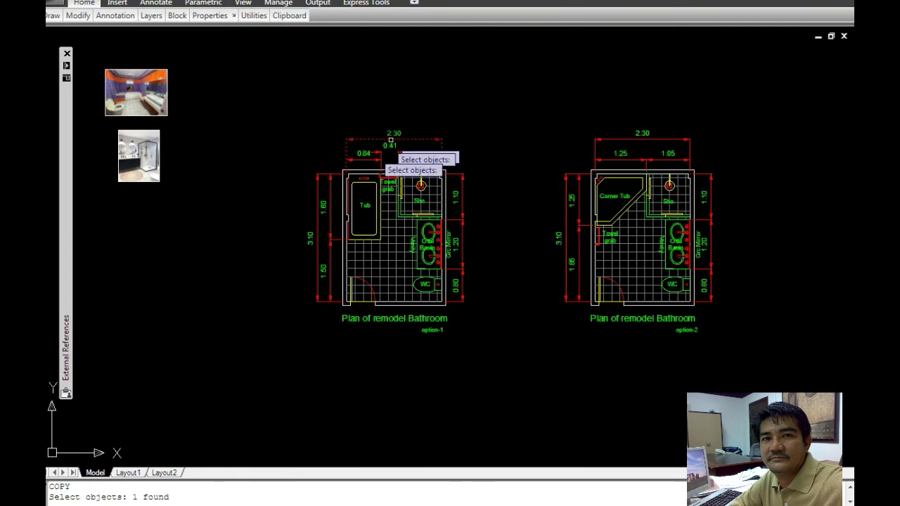
{"action": "left_click", "coordinate": [322, 256]}
{"action": "key", "text": "Return"}
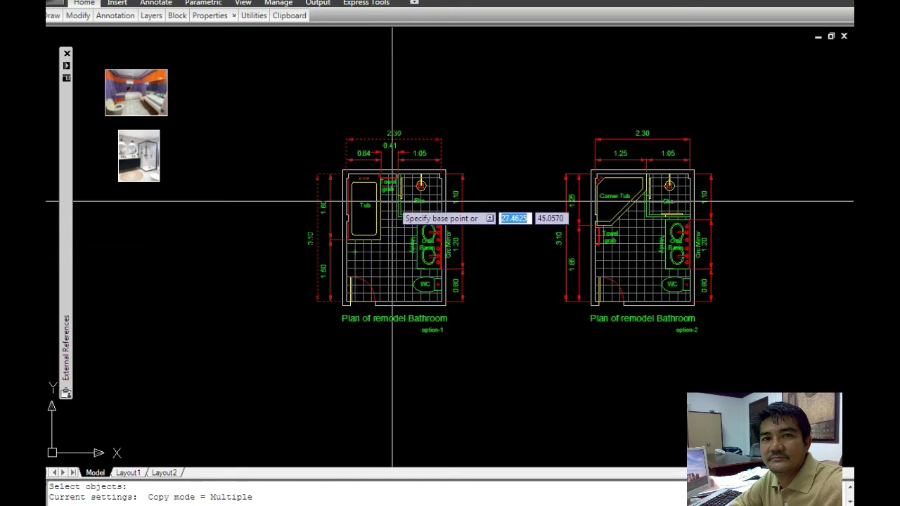
{"action": "left_click", "coordinate": [392, 294]}
Step: Pan and zoom back to the restroom outline to place the copied dimensions
{"action": "scroll", "coordinate": [391, 294], "scroll_direction": "down", "scroll_amount": 4}
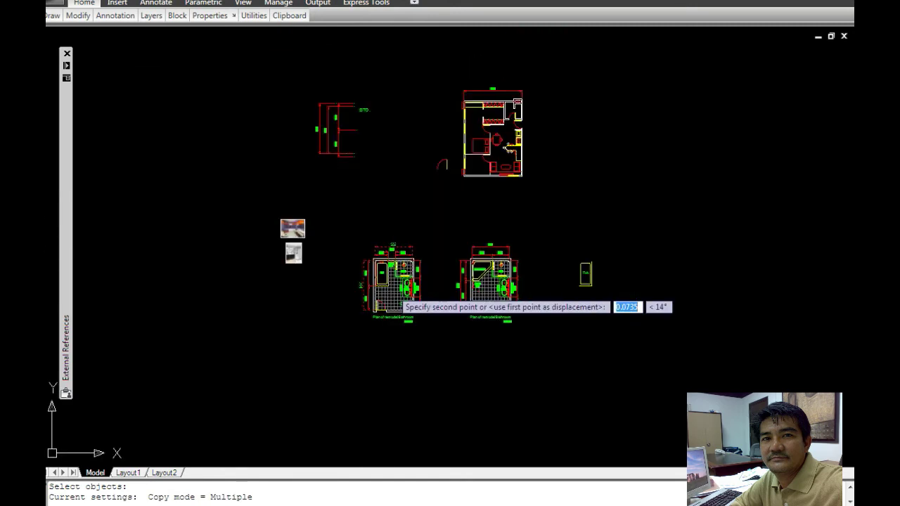
{"action": "middle_click_drag", "start_coordinate": [413, 427], "coordinate": [409, 310]}
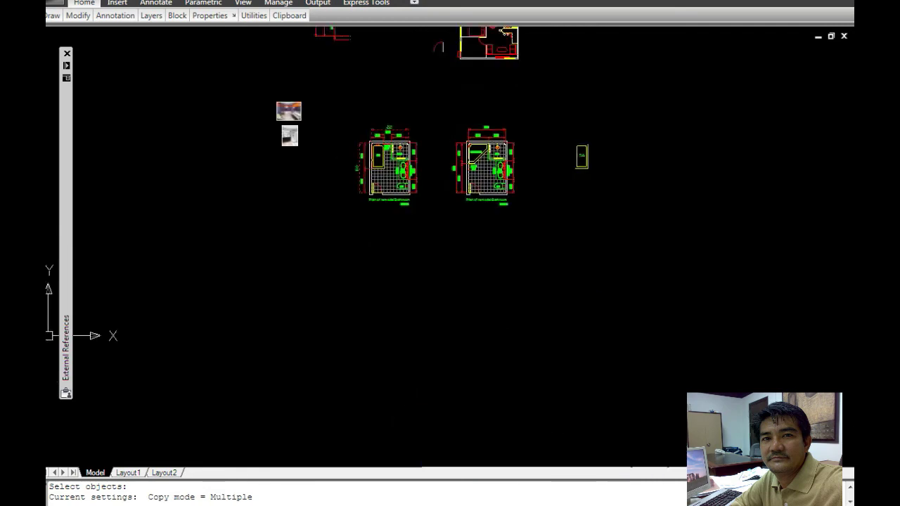
{"action": "scroll", "coordinate": [456, 192], "scroll_direction": "up", "scroll_amount": 5}
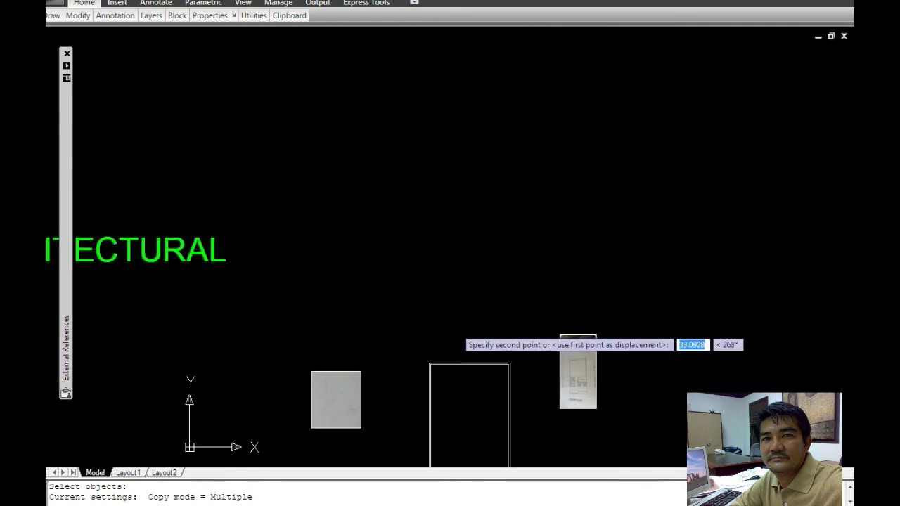
{"action": "middle_click_drag", "start_coordinate": [456, 327], "coordinate": [446, 115]}
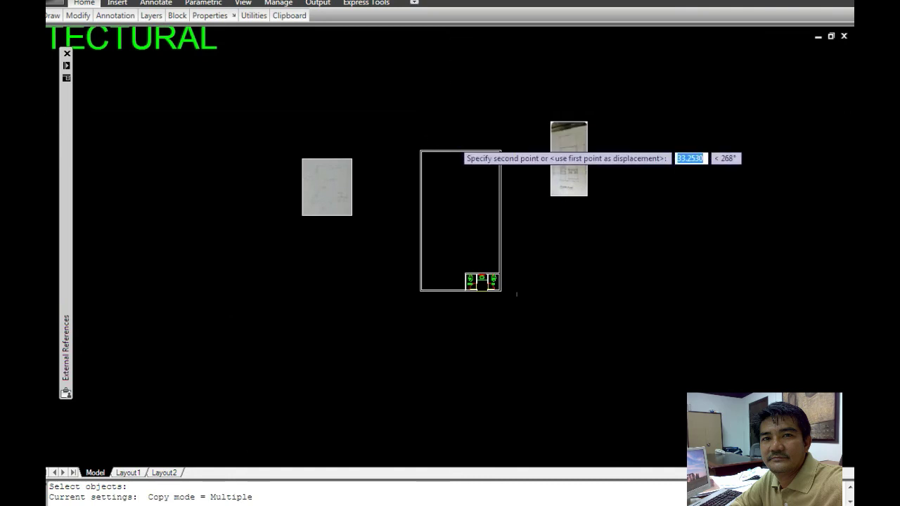
{"action": "scroll", "coordinate": [446, 114], "scroll_direction": "up", "scroll_amount": 2}
{"action": "scroll", "coordinate": [458, 136], "scroll_direction": "up", "scroll_amount": 2}
{"action": "scroll", "coordinate": [453, 152], "scroll_direction": "up", "scroll_amount": 2}
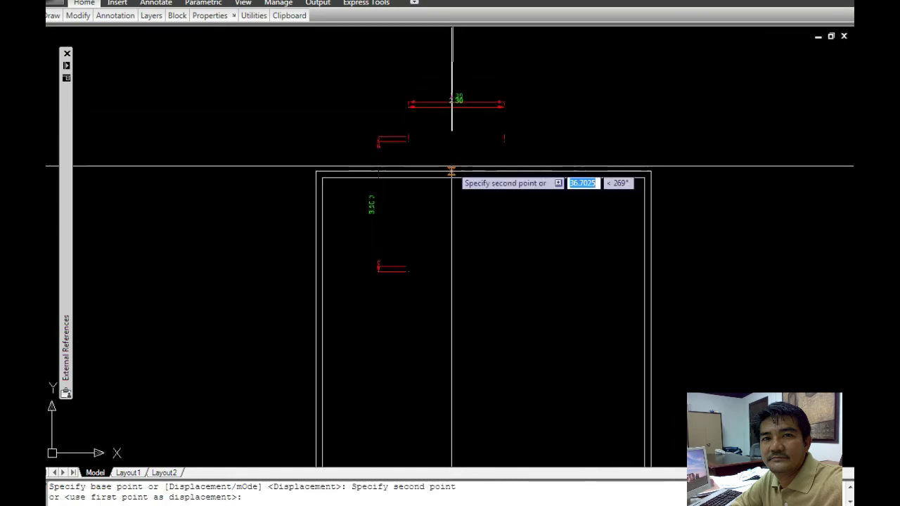
Step: Place the copied 2.30 and 3.10 dimensions above the outline, then move 3.10 from its top endpoint
{"action": "left_click", "coordinate": [451, 166]}
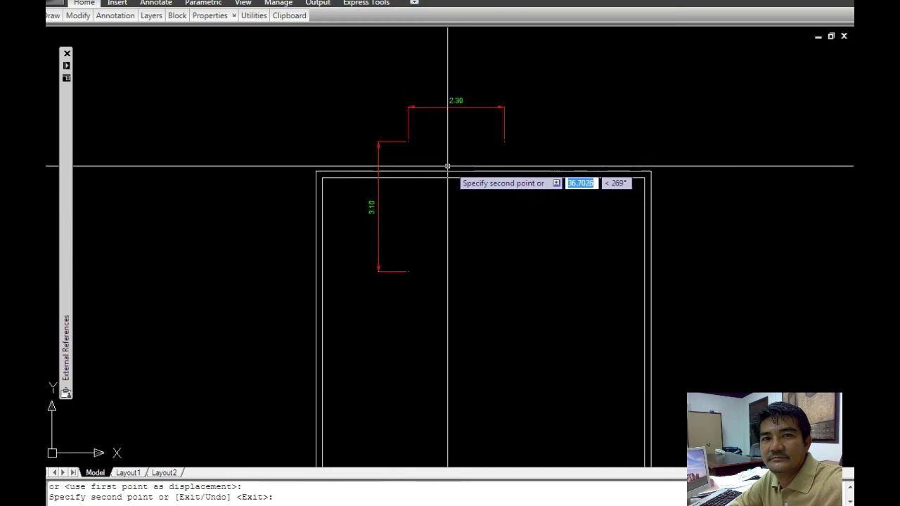
{"action": "key", "text": "Escape"}
{"action": "type", "text": "m"}
{"action": "key", "text": "Return"}
{"action": "left_click", "coordinate": [378, 156]}
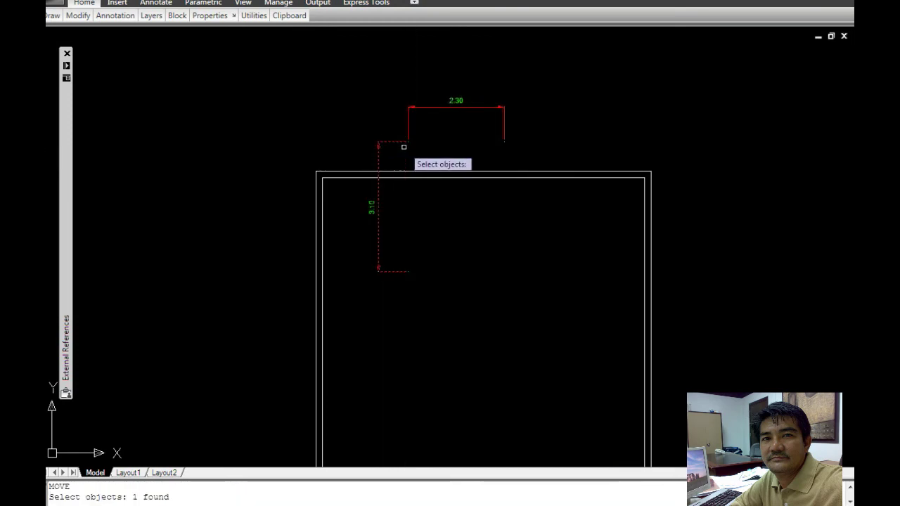
{"action": "scroll", "coordinate": [406, 147], "scroll_direction": "up", "scroll_amount": 3}
{"action": "scroll", "coordinate": [413, 129], "scroll_direction": "up", "scroll_amount": 2}
{"action": "key", "text": "Return"}
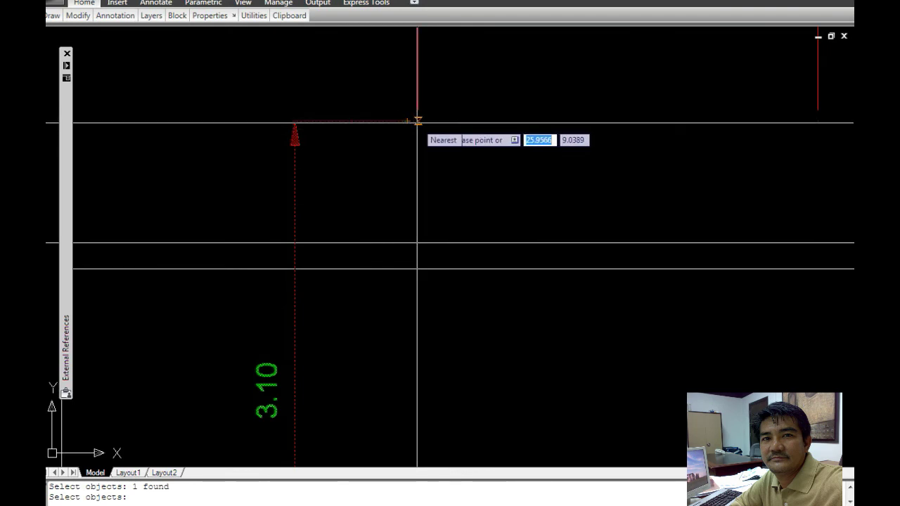
{"action": "left_click", "coordinate": [417, 121]}
{"action": "scroll", "coordinate": [355, 190], "scroll_direction": "down", "scroll_amount": 4}
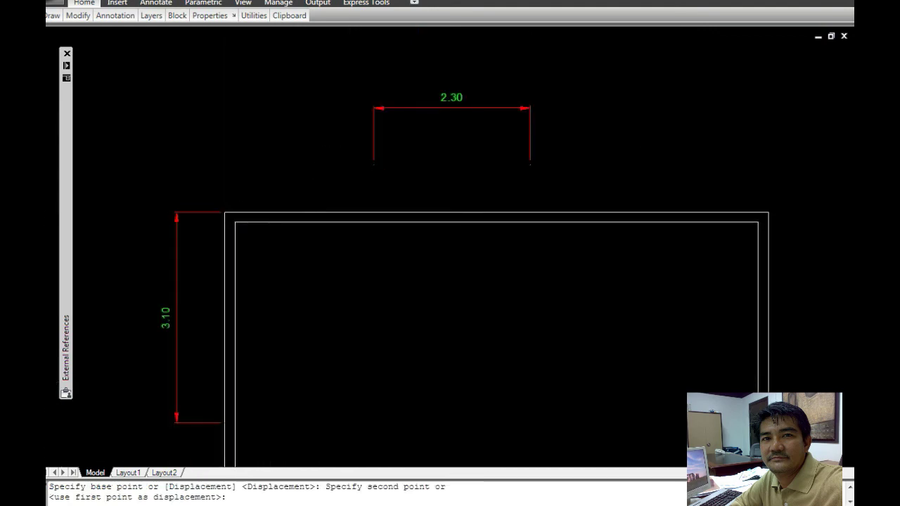
{"action": "scroll", "coordinate": [281, 271], "scroll_direction": "down", "scroll_amount": 4}
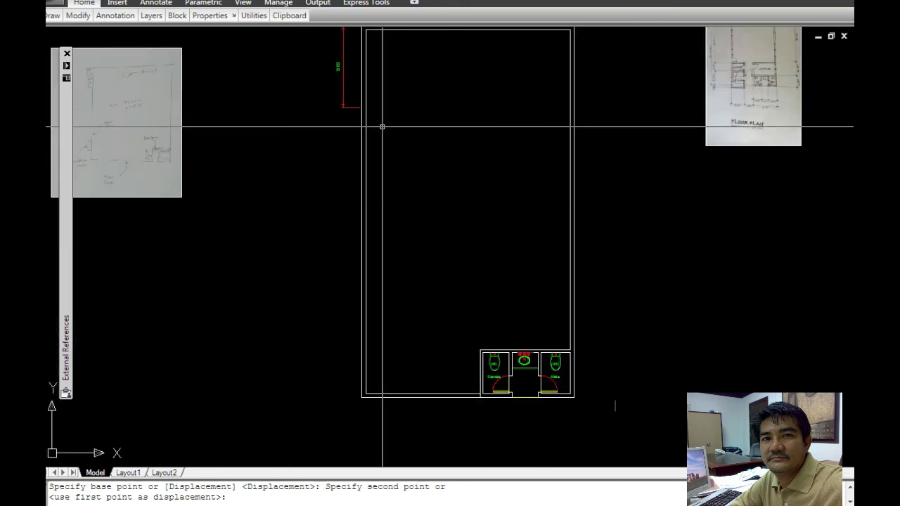
Step: Drop the 3.10 dimension at the outline's top-left corner and stretch its endpoint downward
{"action": "left_click", "coordinate": [344, 108]}
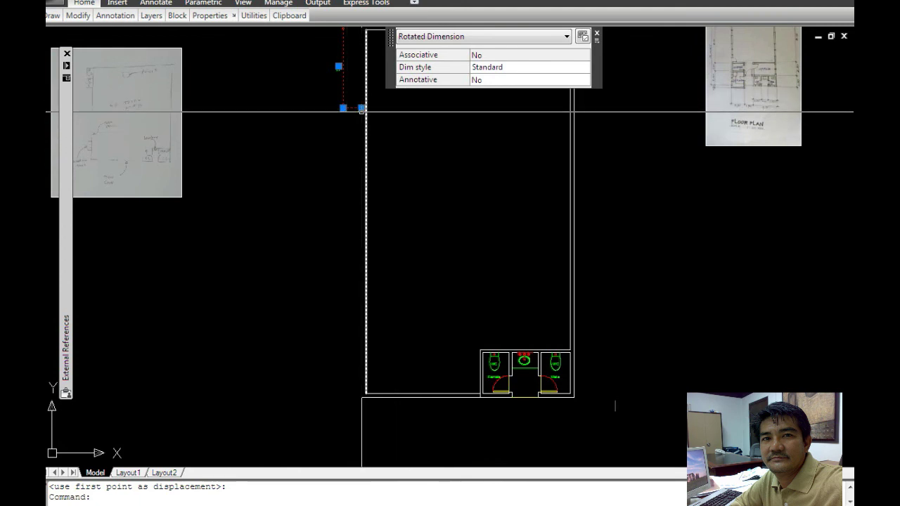
{"action": "left_click", "coordinate": [361, 108]}
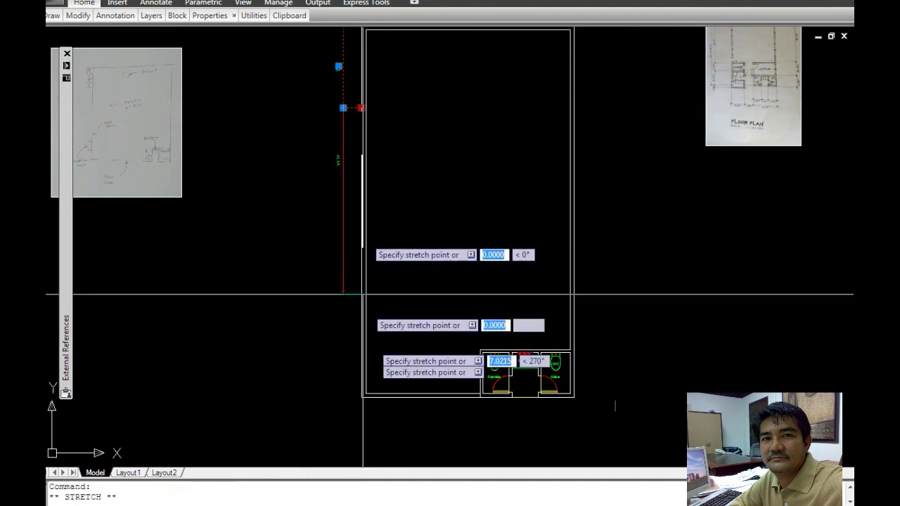